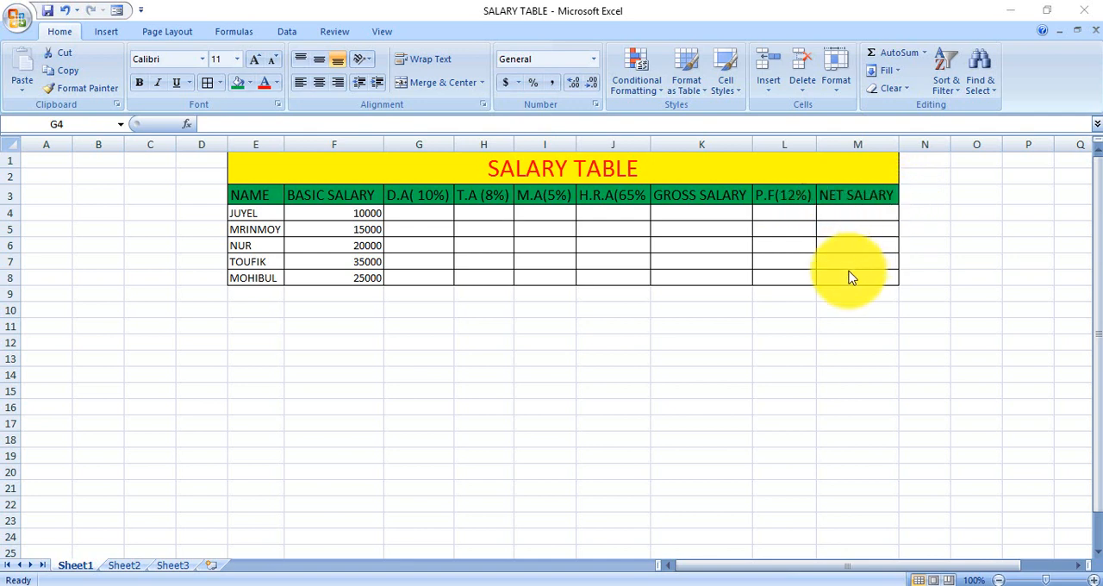
Step: Calculate the D.A (10%) in G4 with =(F4*10%) and fill the formula down to G8
{"action": "left_click", "coordinate": [402, 209]}
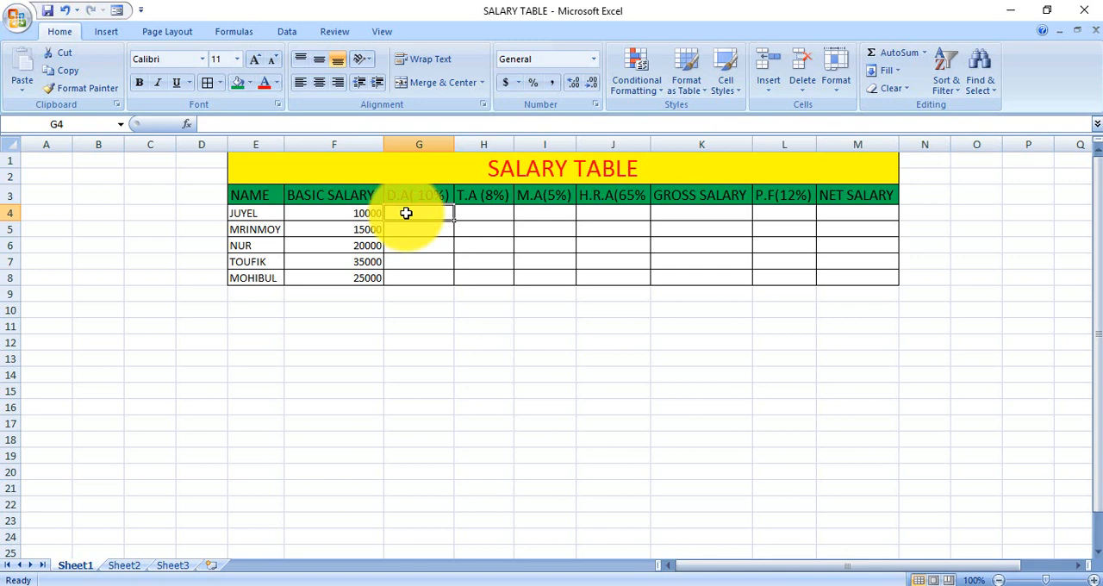
{"action": "type", "text": "="}
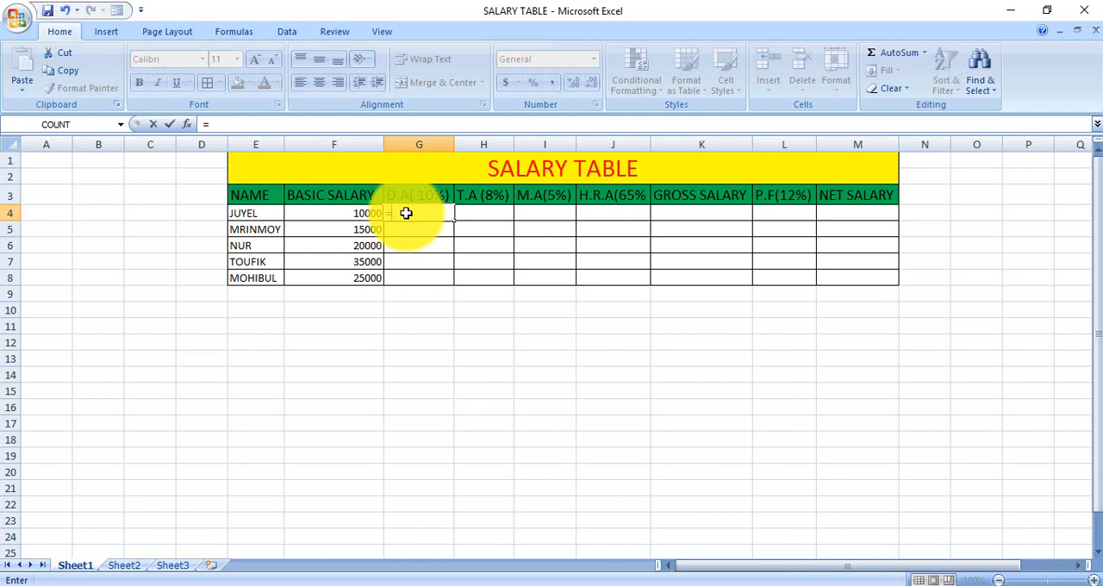
{"action": "type", "text": "("}
{"action": "left_click", "coordinate": [343, 214]}
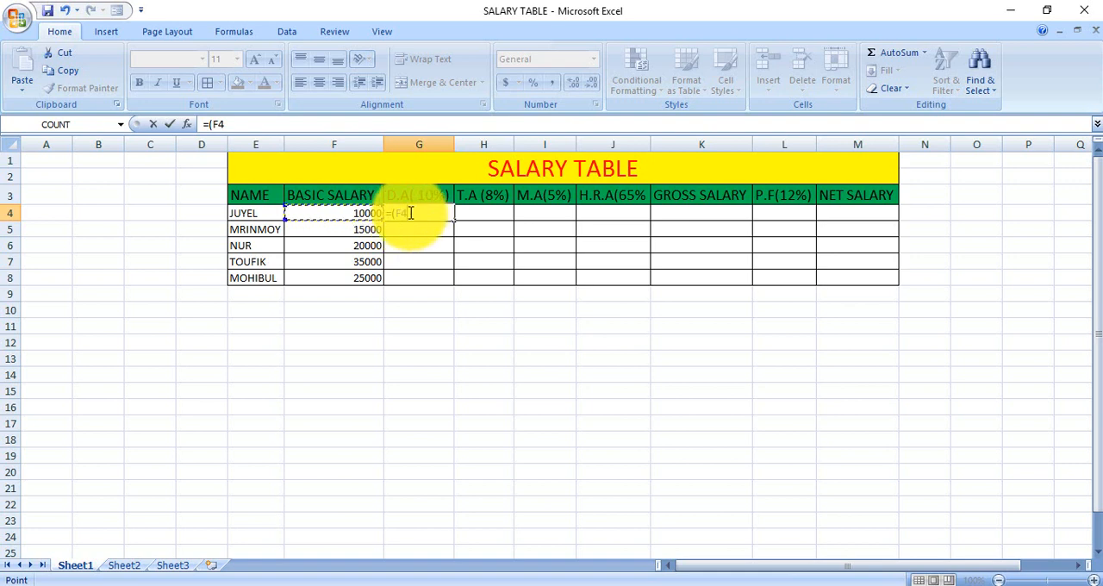
{"action": "type", "text": "*"}
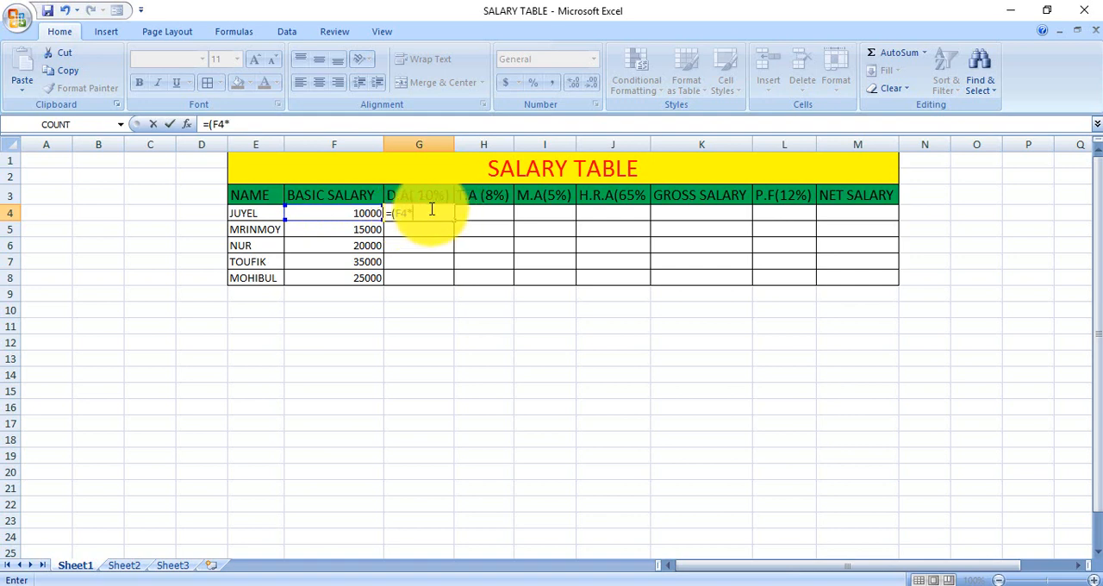
{"action": "type", "text": "10%)"}
{"action": "key", "text": "Return"}
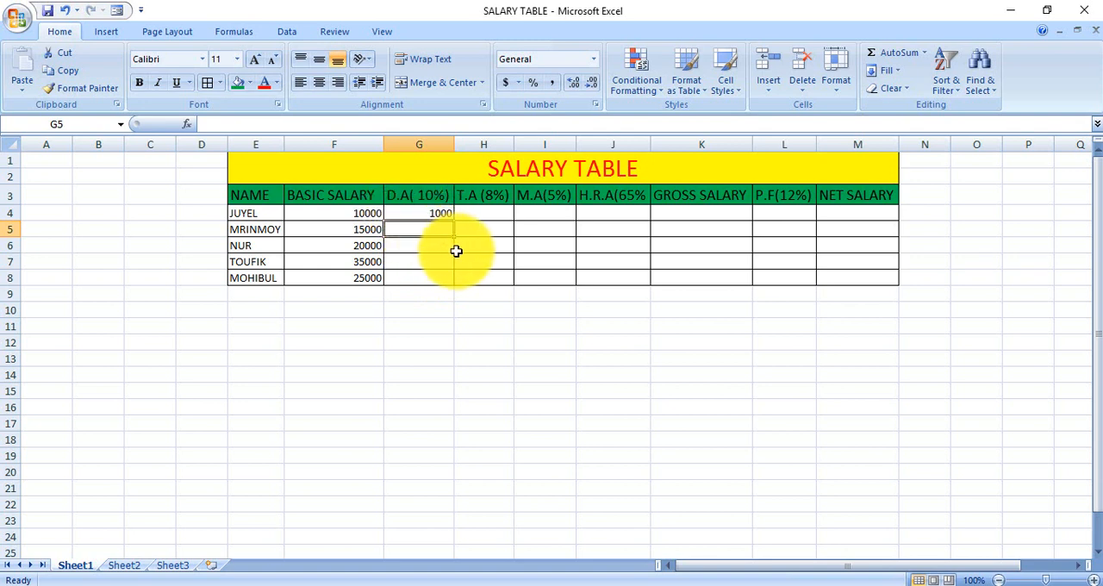
{"action": "left_click", "coordinate": [410, 216]}
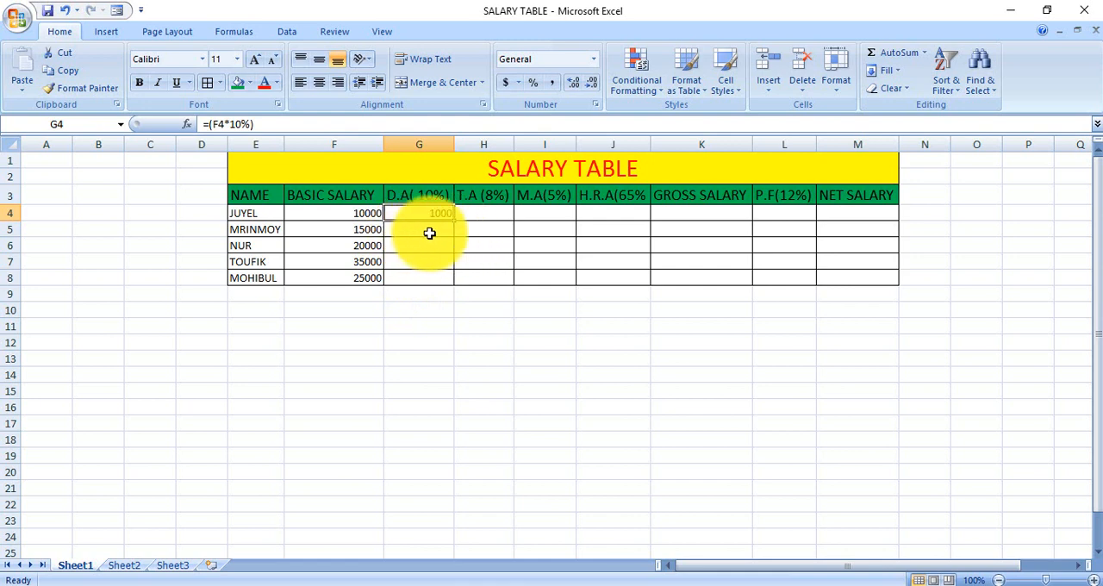
{"action": "left_click_drag", "start_coordinate": [454, 221], "coordinate": [445, 281]}
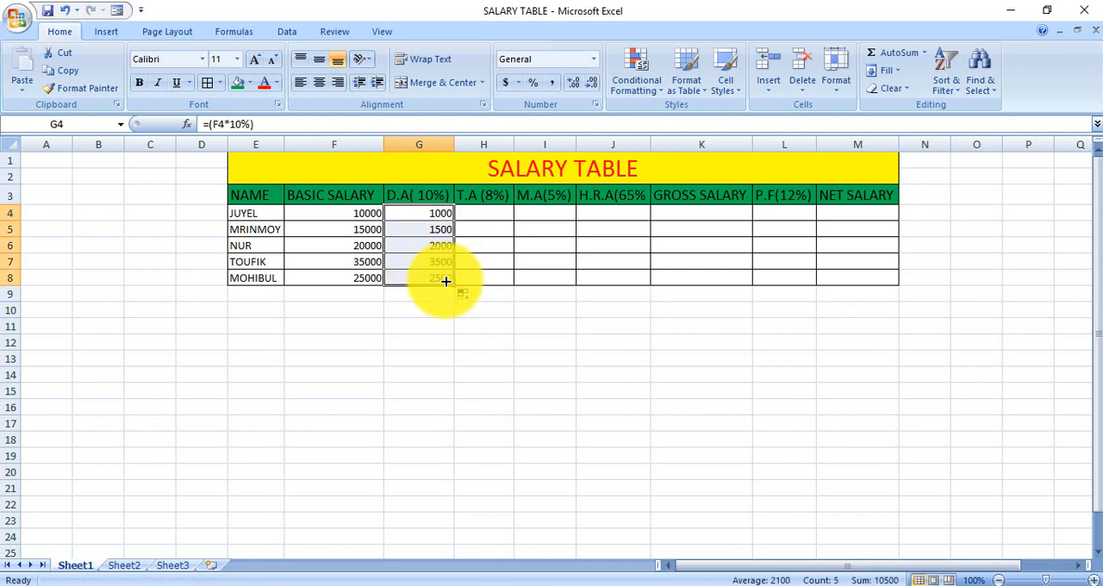
Step: Calculate the T.A (8%) in H4 with =(F4*8%) and fill the formula down to H8
{"action": "left_click", "coordinate": [477, 213]}
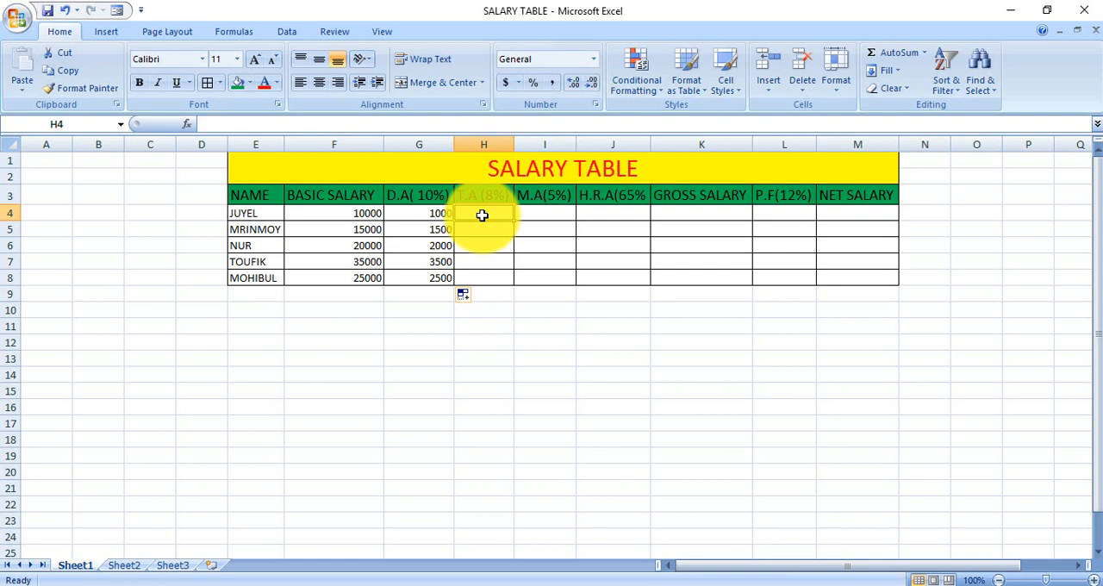
{"action": "type", "text": "="}
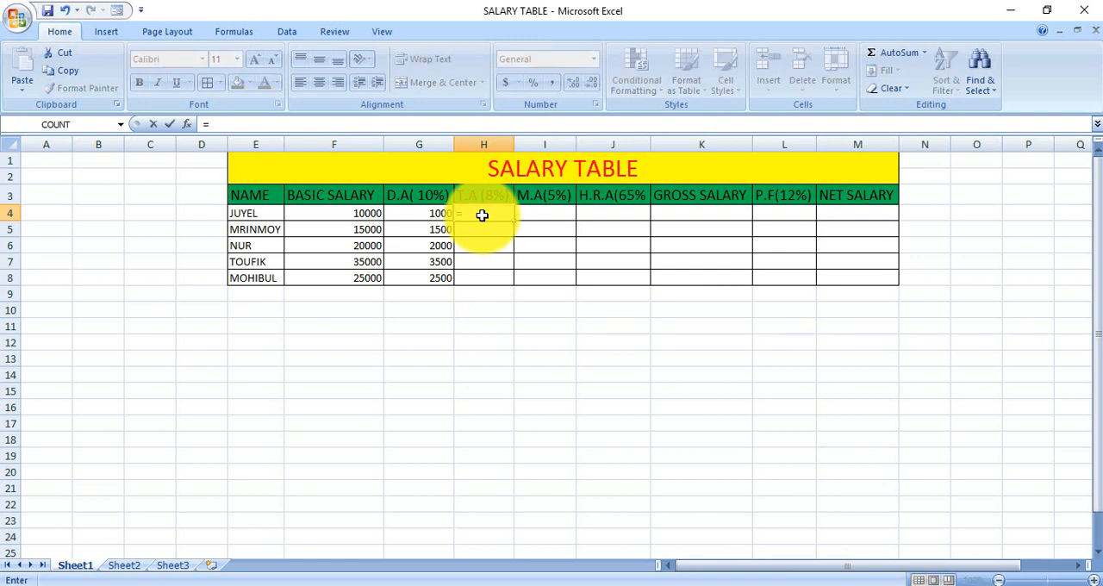
{"action": "type", "text": "("}
{"action": "left_click", "coordinate": [336, 210]}
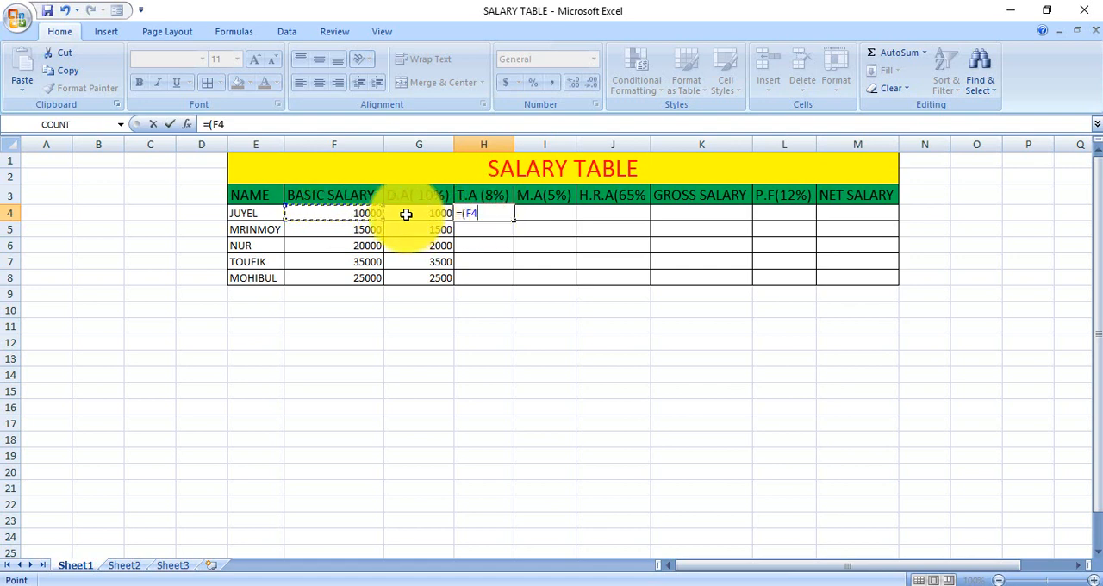
{"action": "type", "text": "*"}
{"action": "type", "text": "8%)"}
{"action": "key", "text": "Return"}
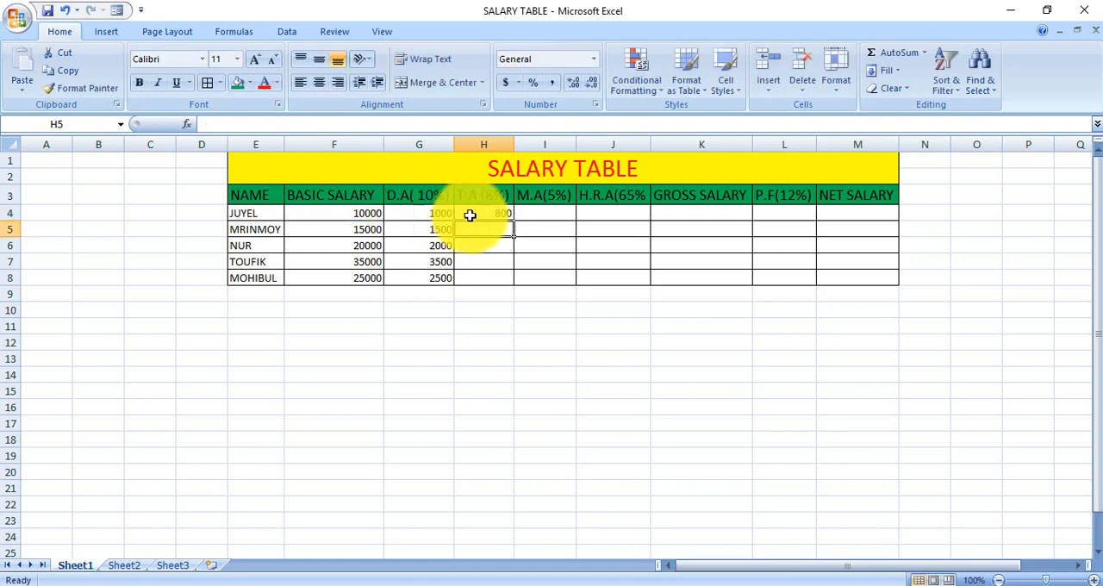
{"action": "left_click", "coordinate": [498, 215]}
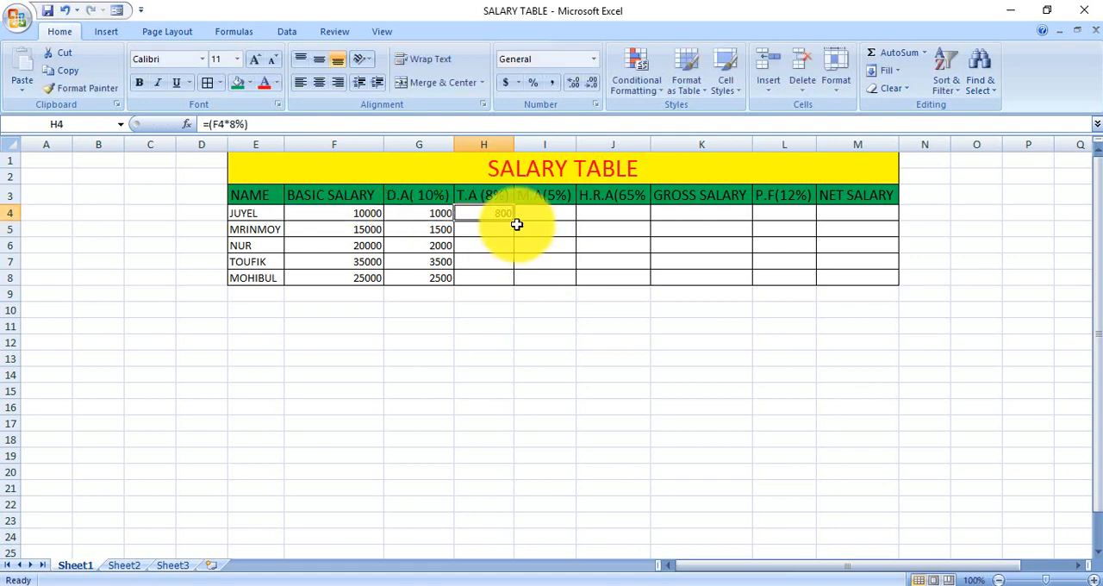
{"action": "left_click_drag", "start_coordinate": [513, 221], "coordinate": [513, 283]}
Step: Calculate the M.A (5%) in I4 with =(F4*5%) and fill the formula down to I8
{"action": "left_click", "coordinate": [540, 219]}
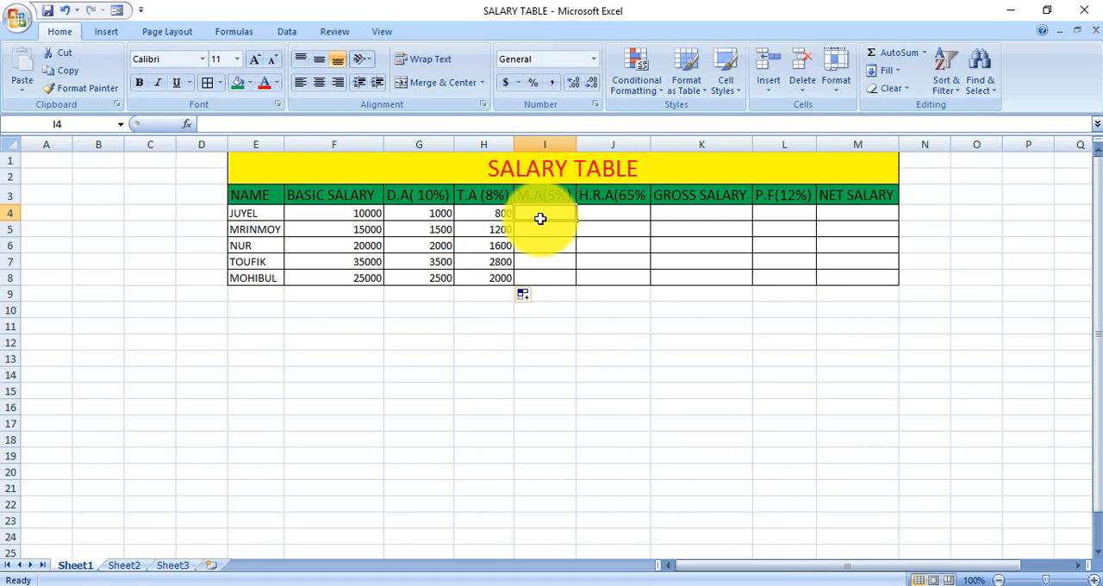
{"action": "type", "text": "=("}
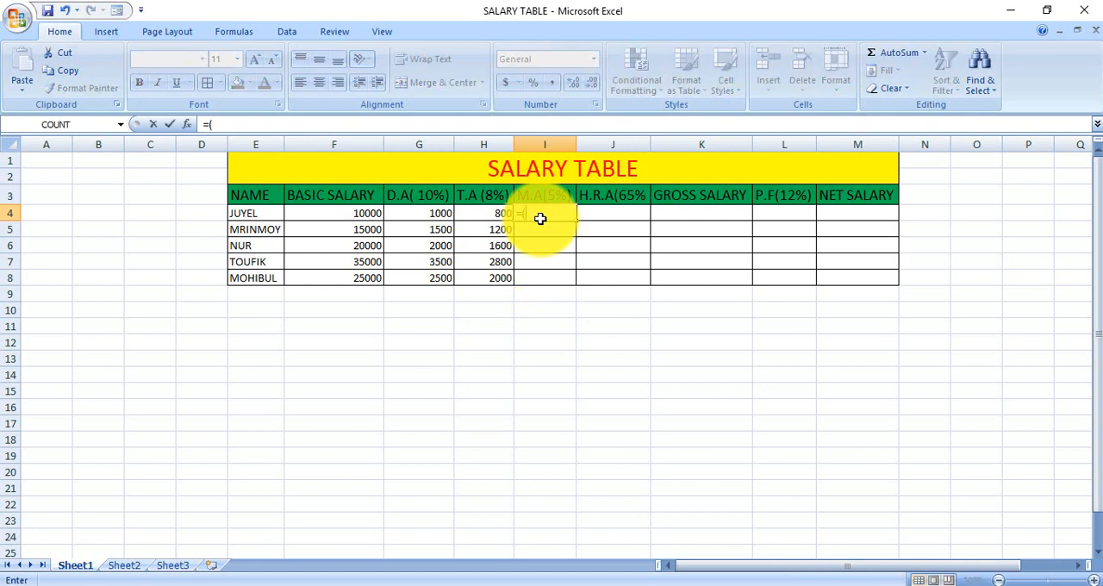
{"action": "left_click", "coordinate": [348, 214]}
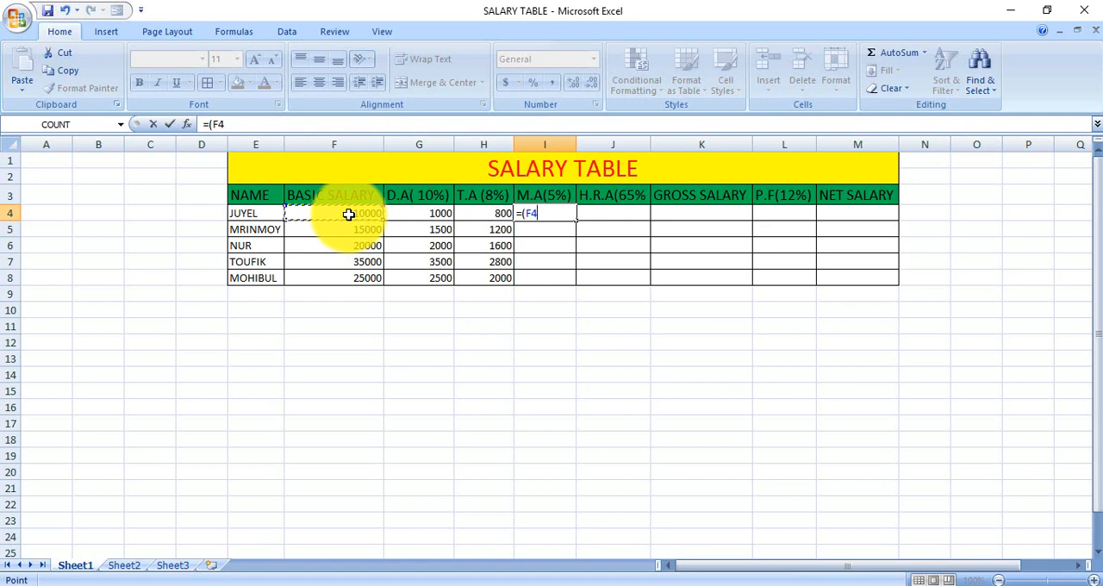
{"action": "type", "text": "*5%)"}
{"action": "key", "text": "Return"}
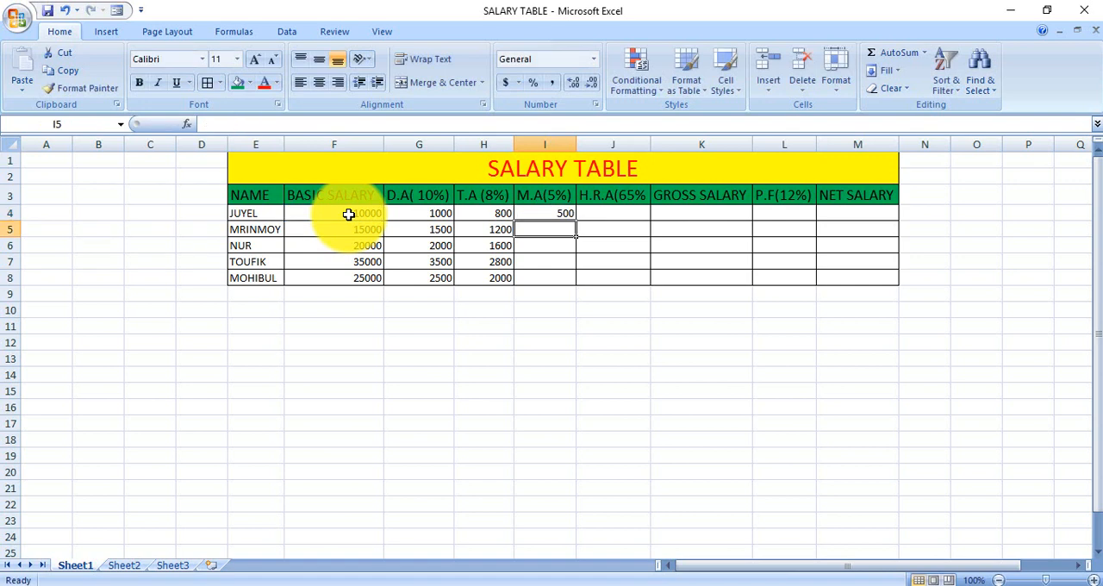
{"action": "left_click", "coordinate": [532, 213]}
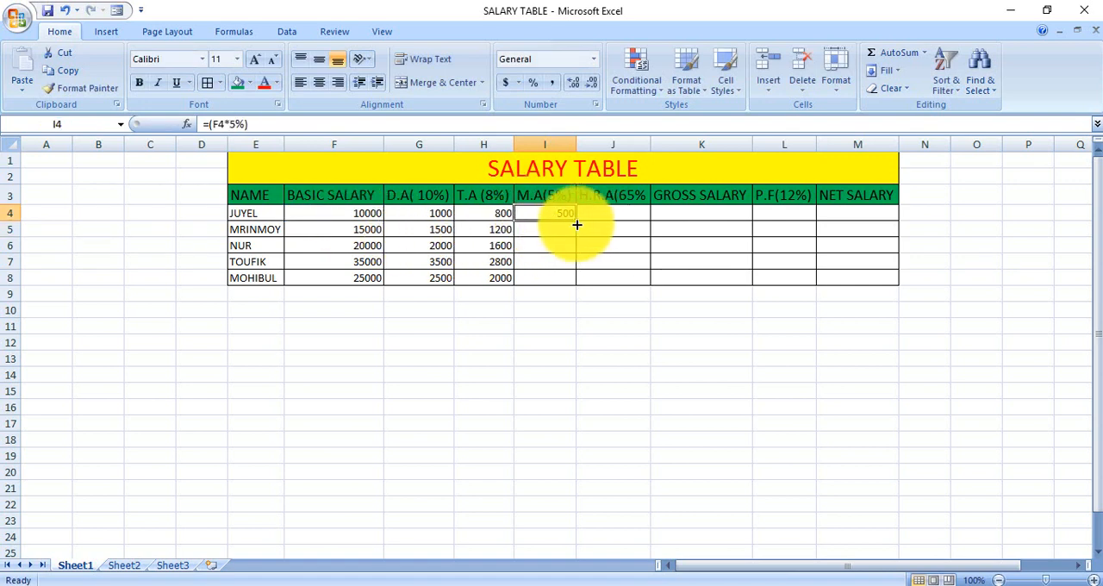
{"action": "left_click_drag", "start_coordinate": [575, 222], "coordinate": [574, 278]}
Step: Calculate the H.R.A (65%) in J4 with =(F4*65%) and fill the formula down to J8
{"action": "left_click", "coordinate": [595, 214]}
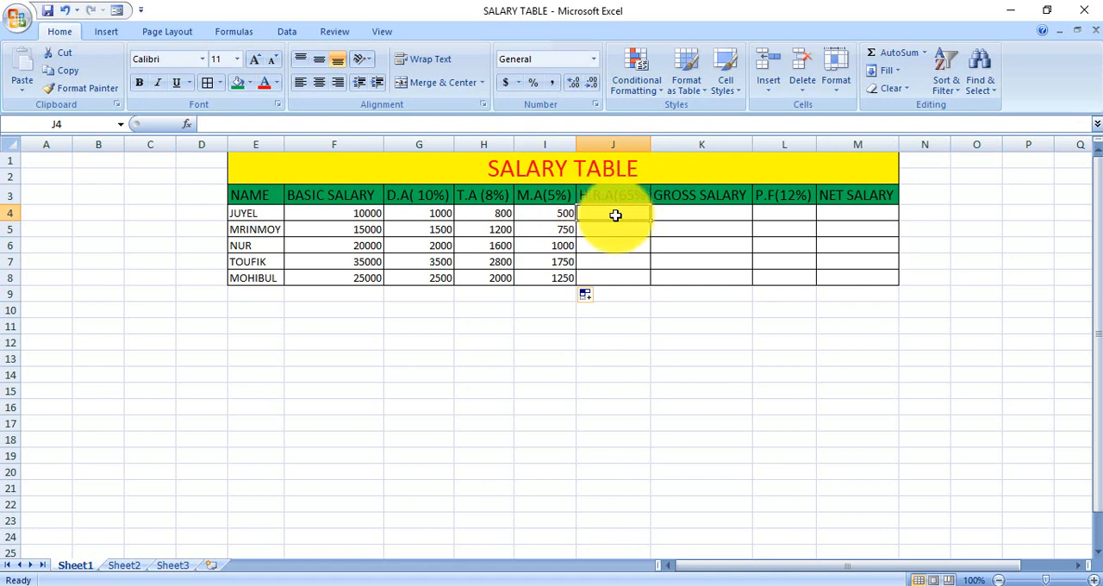
{"action": "type", "text": "=("}
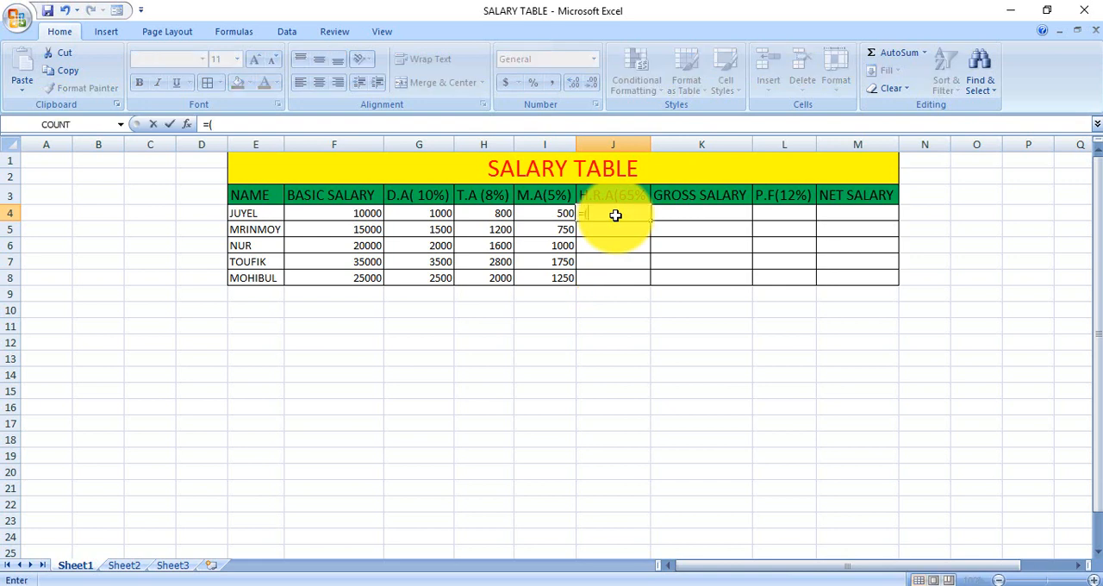
{"action": "left_click", "coordinate": [344, 212]}
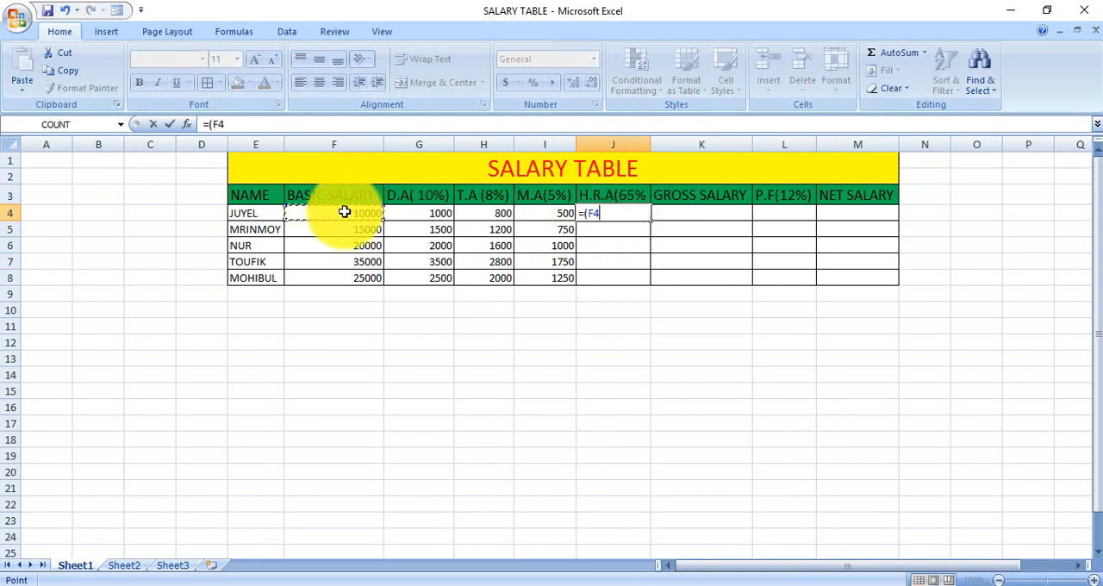
{"action": "type", "text": "*"}
{"action": "type", "text": "65%)"}
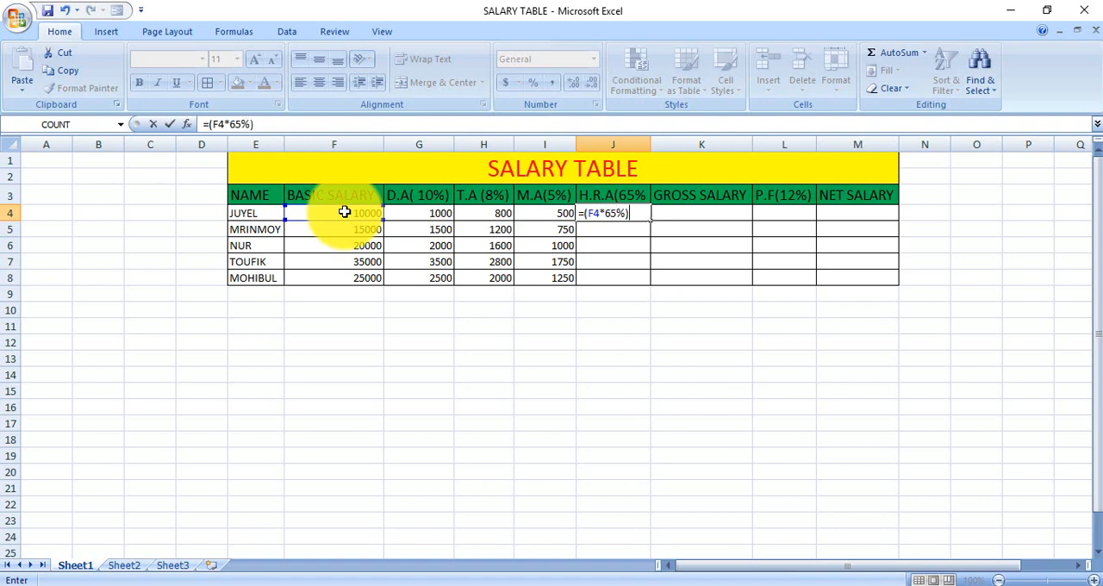
{"action": "key", "text": "Return"}
{"action": "left_click", "coordinate": [603, 211]}
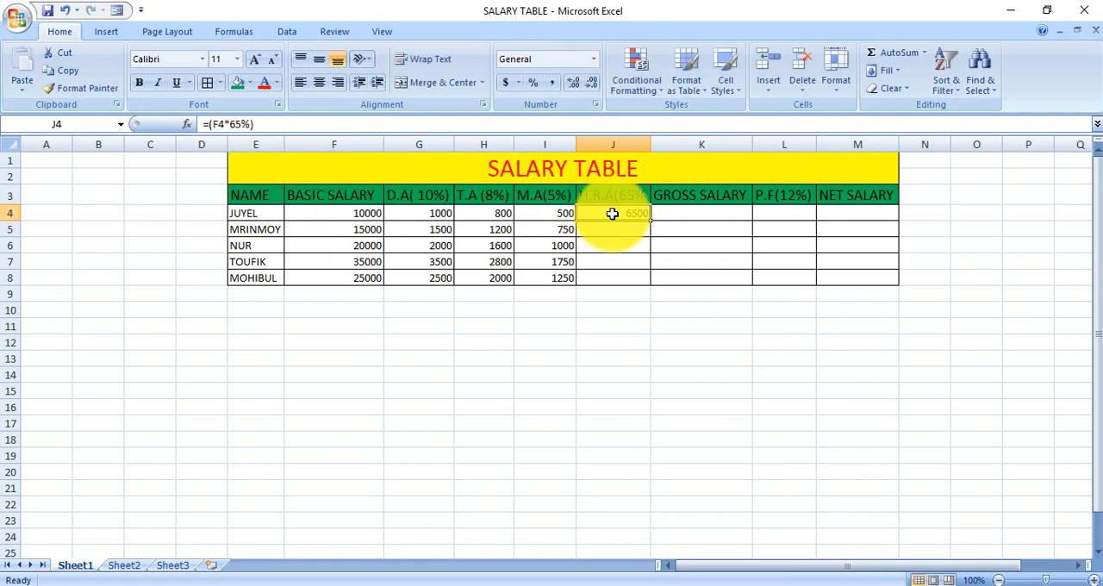
{"action": "left_click_drag", "start_coordinate": [649, 221], "coordinate": [651, 293]}
Step: Enter the gross salary formula =(F4+G4+H4+I4+J4) in K4
{"action": "left_click", "coordinate": [674, 212]}
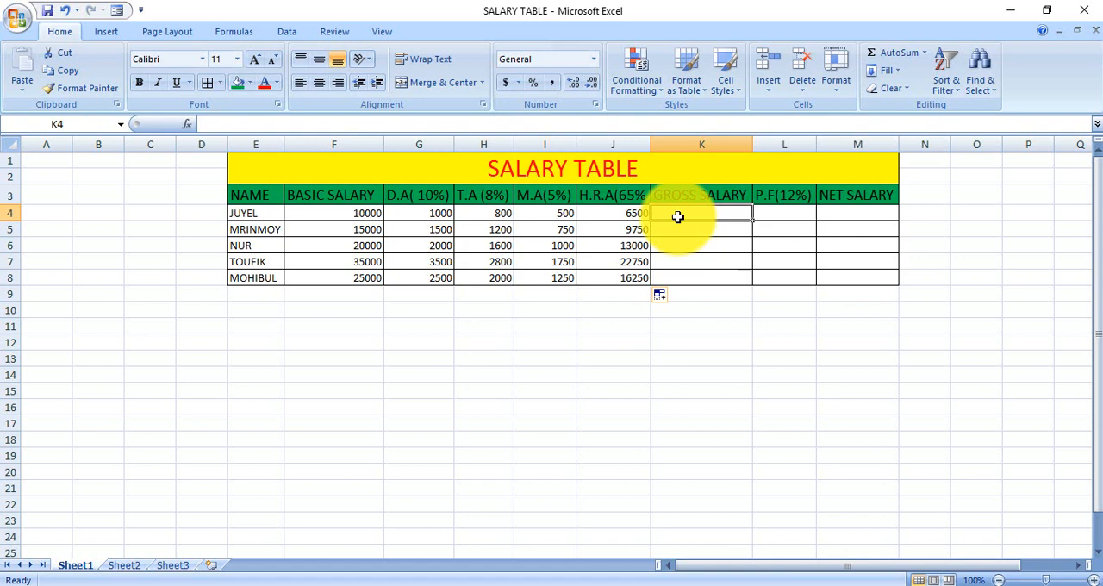
{"action": "type", "text": "="}
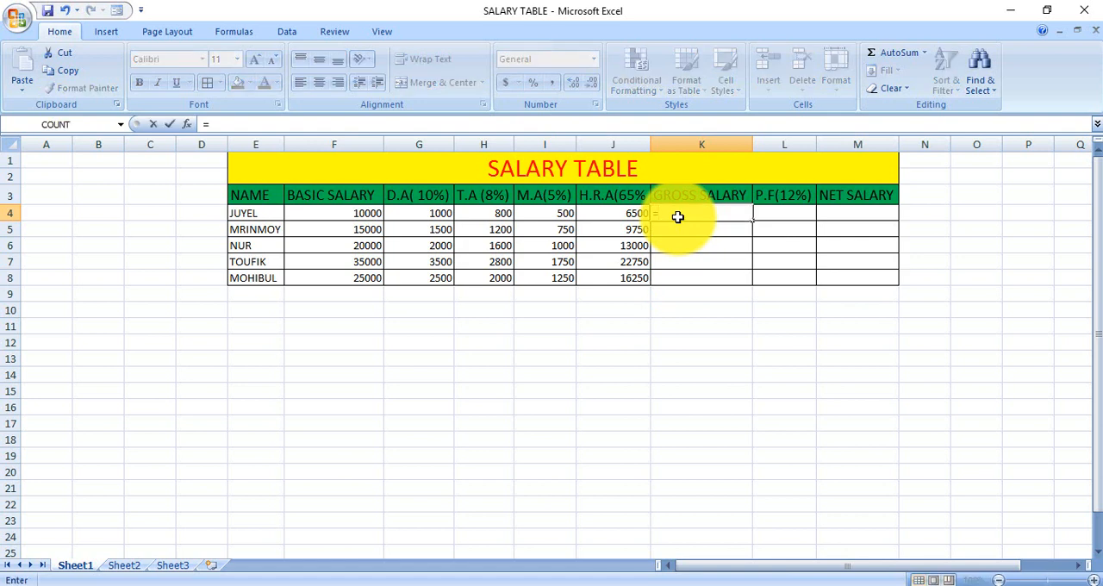
{"action": "type", "text": "("}
{"action": "left_click", "coordinate": [350, 214]}
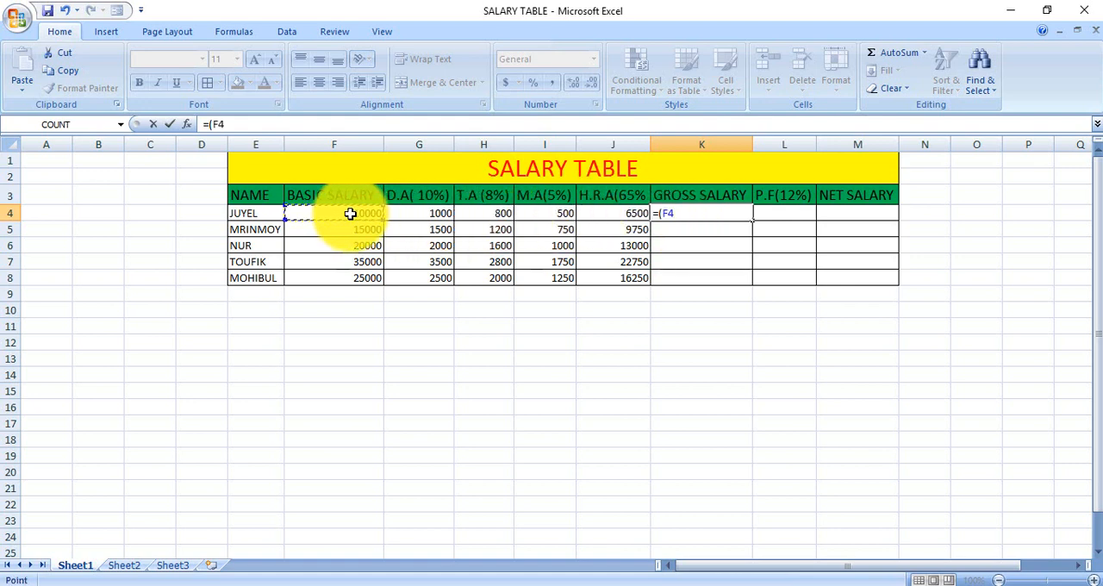
{"action": "type", "text": "+"}
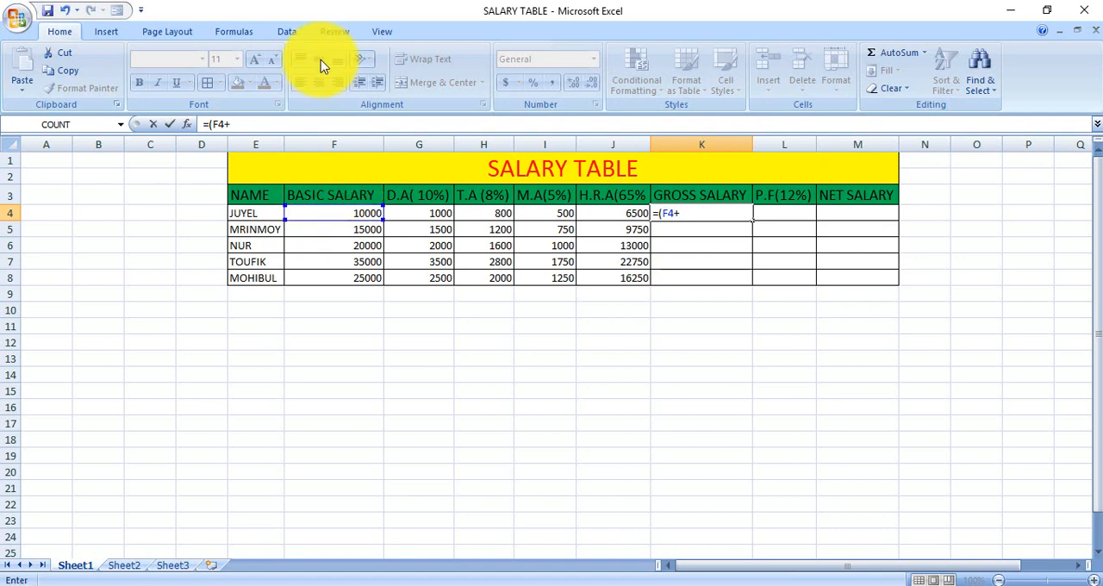
{"action": "left_click", "coordinate": [416, 213]}
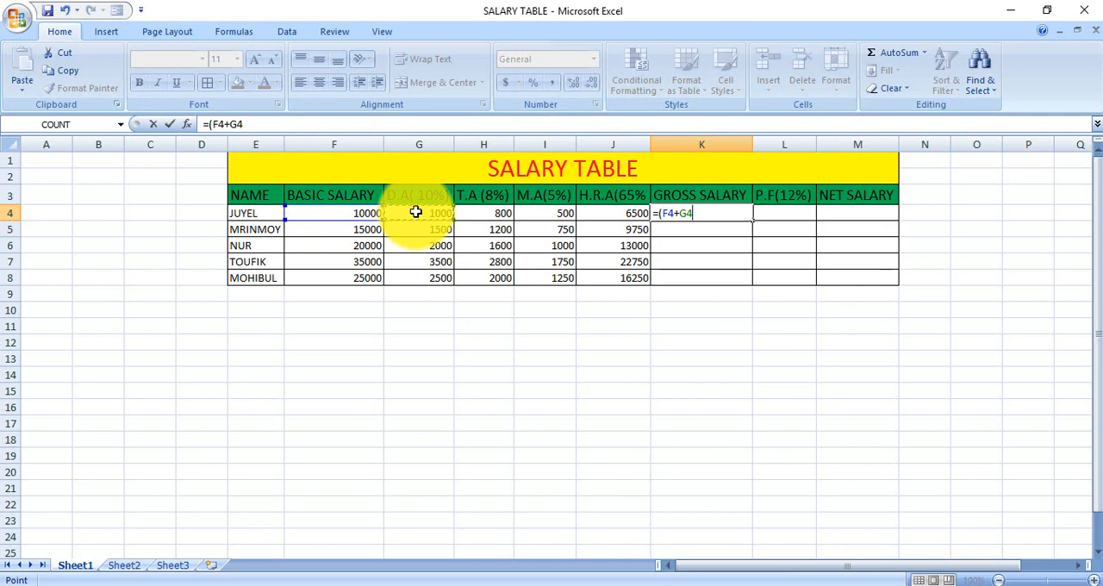
{"action": "type", "text": "+"}
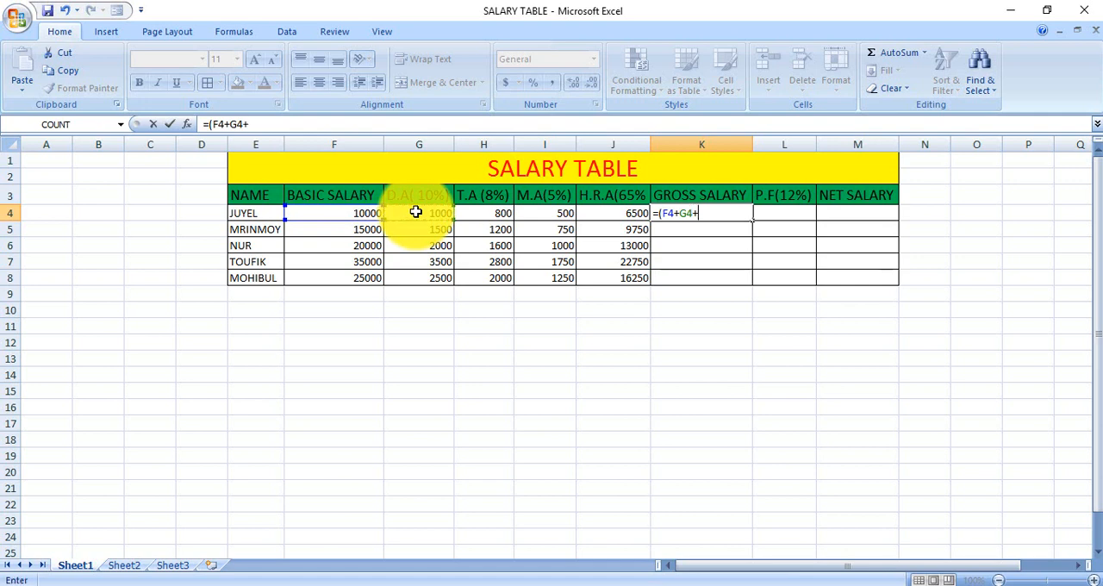
{"action": "left_click", "coordinate": [488, 211]}
{"action": "type", "text": "+"}
{"action": "left_click", "coordinate": [540, 216]}
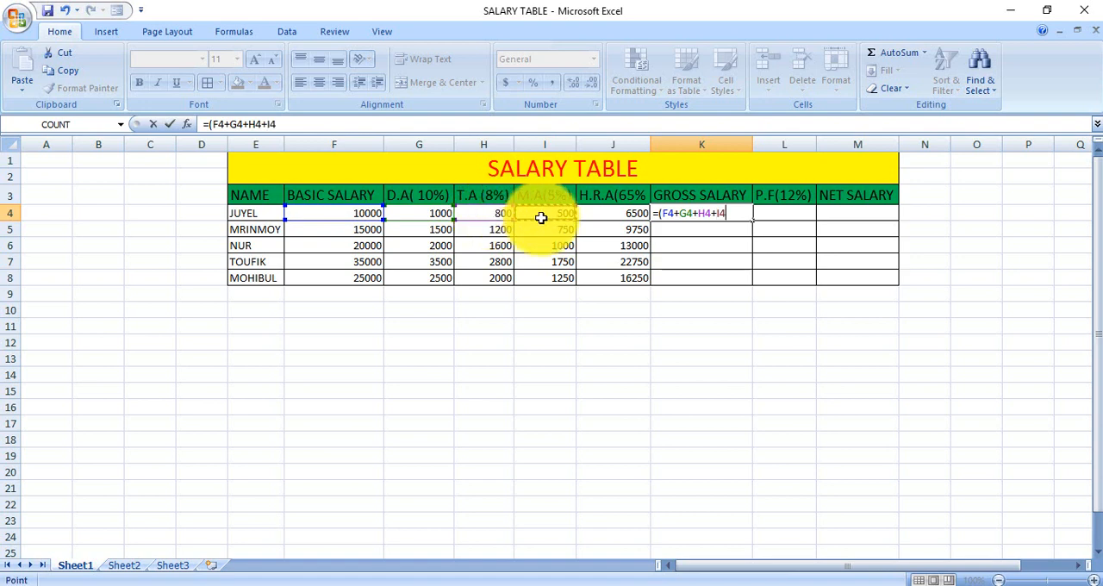
{"action": "type", "text": "+"}
{"action": "left_click", "coordinate": [610, 214]}
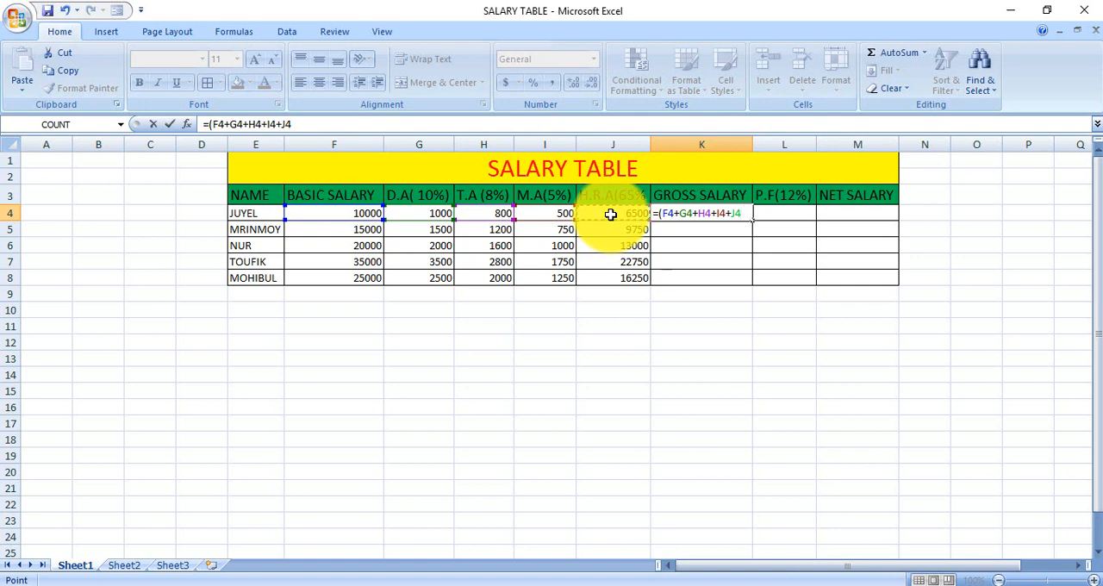
{"action": "type", "text": ")"}
{"action": "key", "text": "Return"}
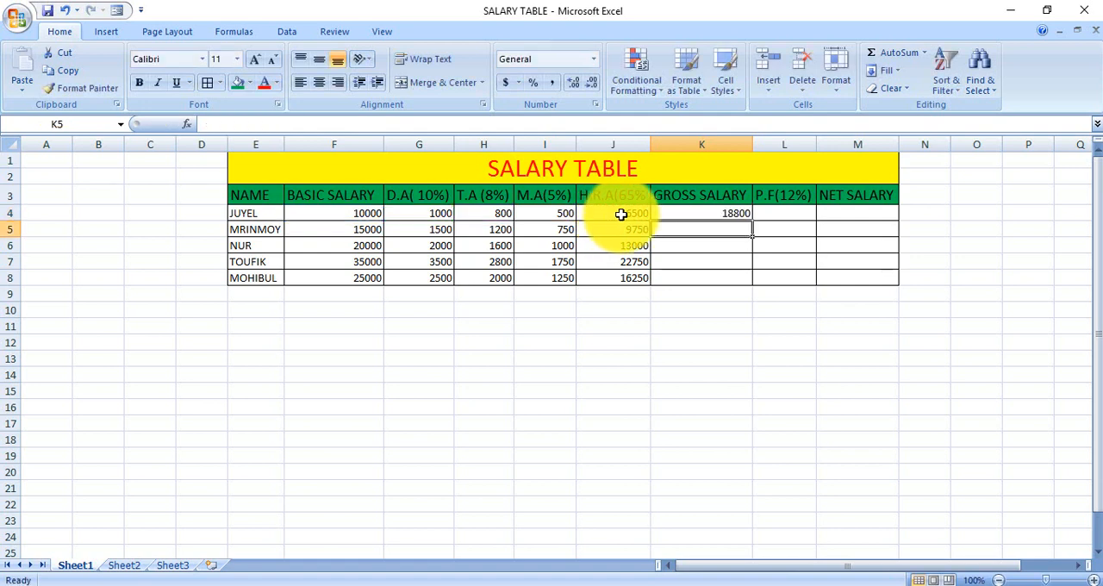
Step: Fill the gross salary formula from K4 down to K8
{"action": "left_click", "coordinate": [714, 215]}
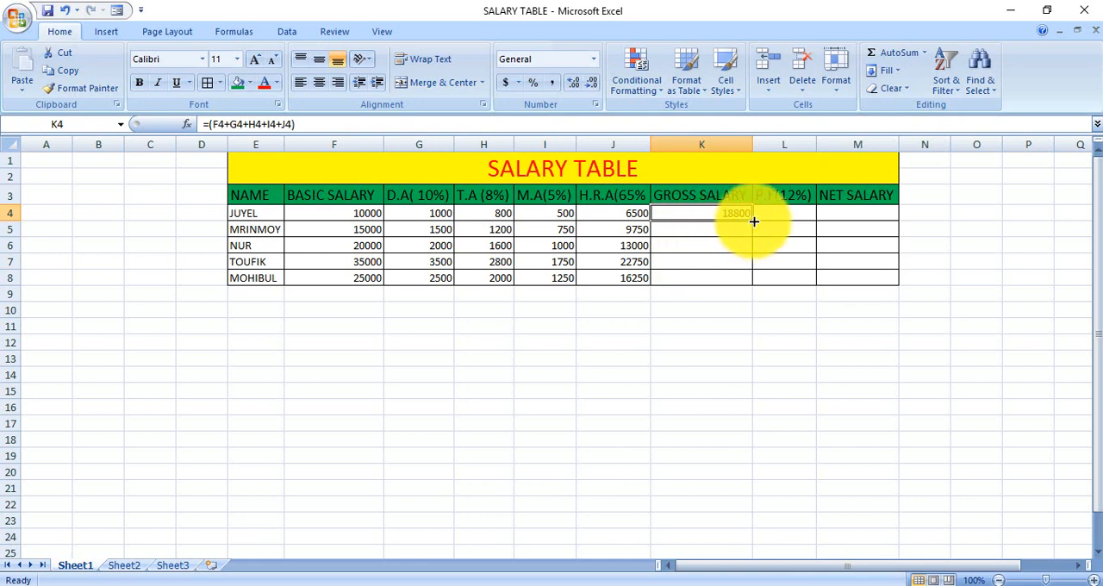
{"action": "left_click_drag", "start_coordinate": [753, 222], "coordinate": [741, 294]}
{"action": "left_click", "coordinate": [733, 310]}
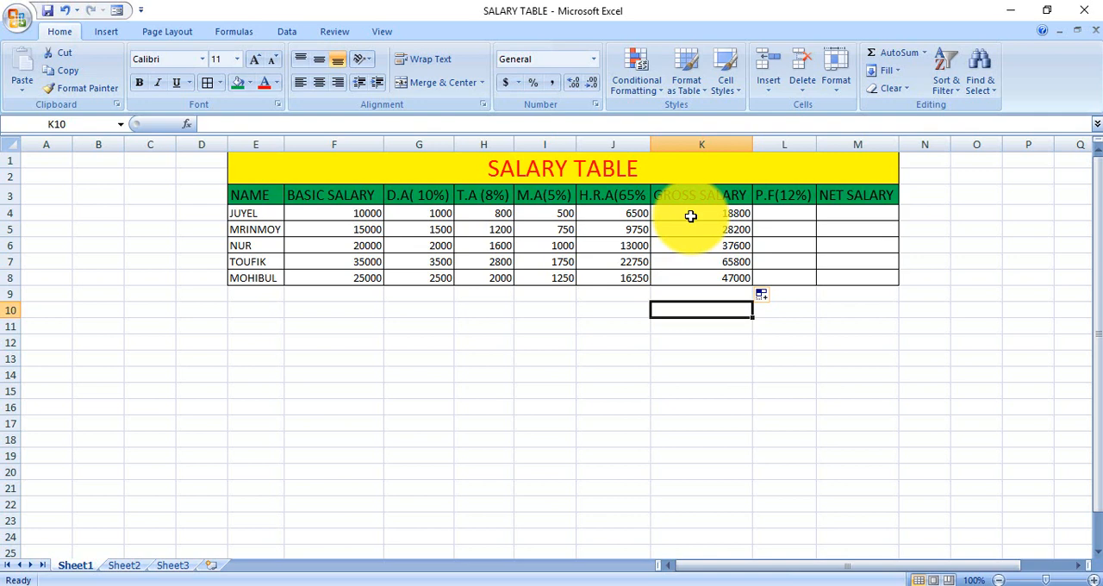
Step: Enter the P.F (12%) formula =(F4*12%) in L4
{"action": "left_click", "coordinate": [782, 215]}
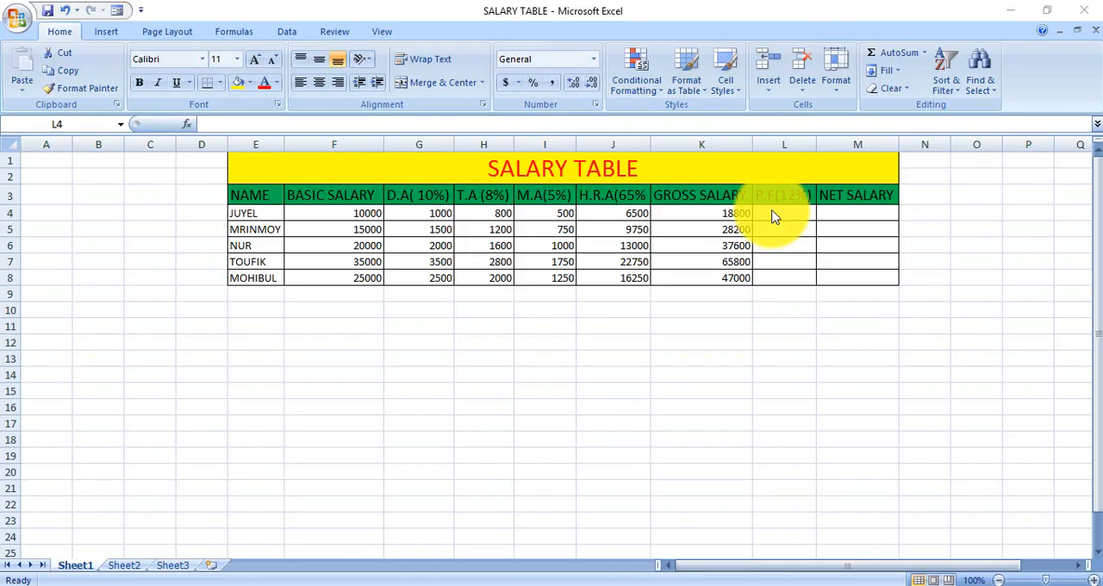
{"action": "left_click", "coordinate": [773, 213]}
{"action": "type", "text": "="}
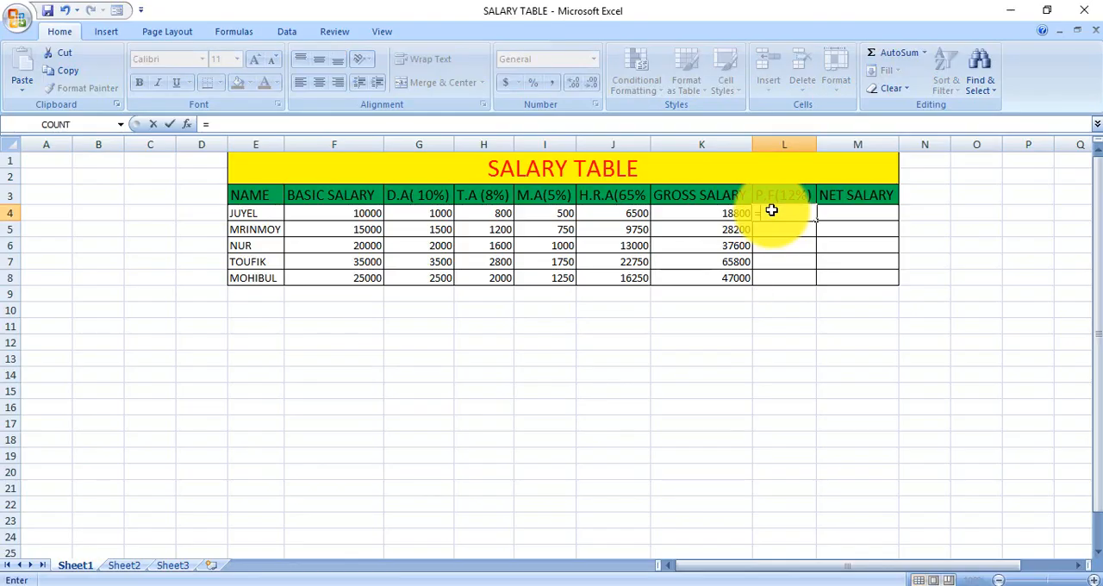
{"action": "type", "text": "("}
{"action": "left_click", "coordinate": [336, 213]}
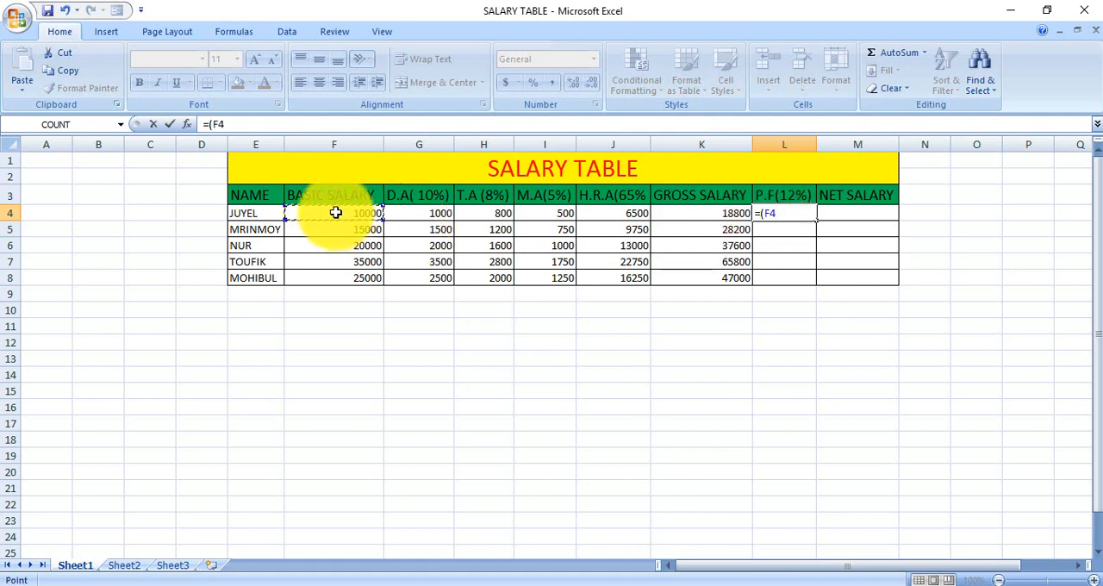
{"action": "type", "text": "*12%)"}
{"action": "key", "text": "Return"}
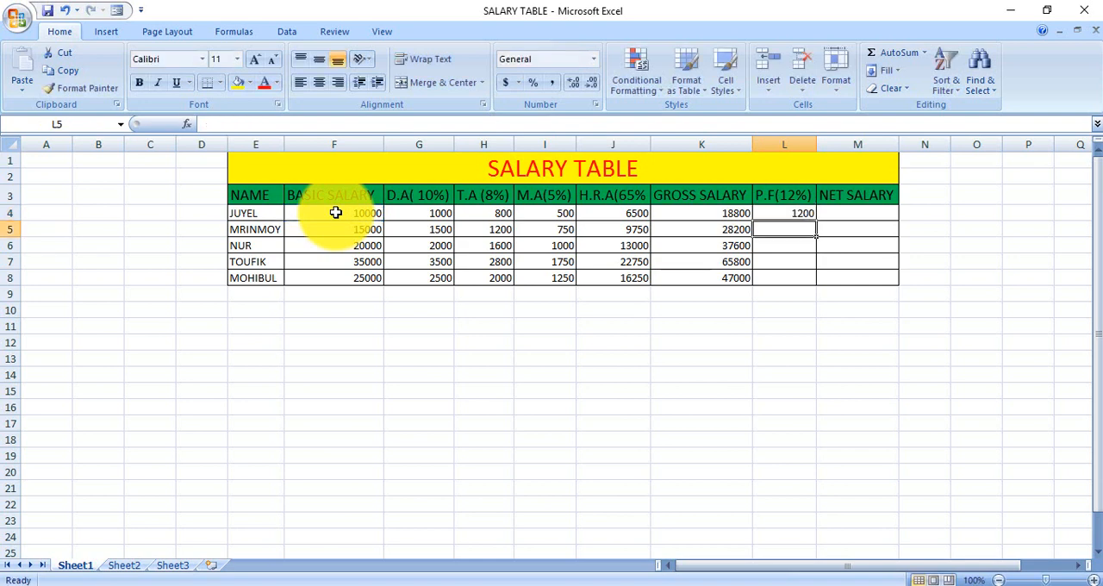
Step: Fill the P.F formula from L4 down to L8
{"action": "left_click", "coordinate": [793, 214]}
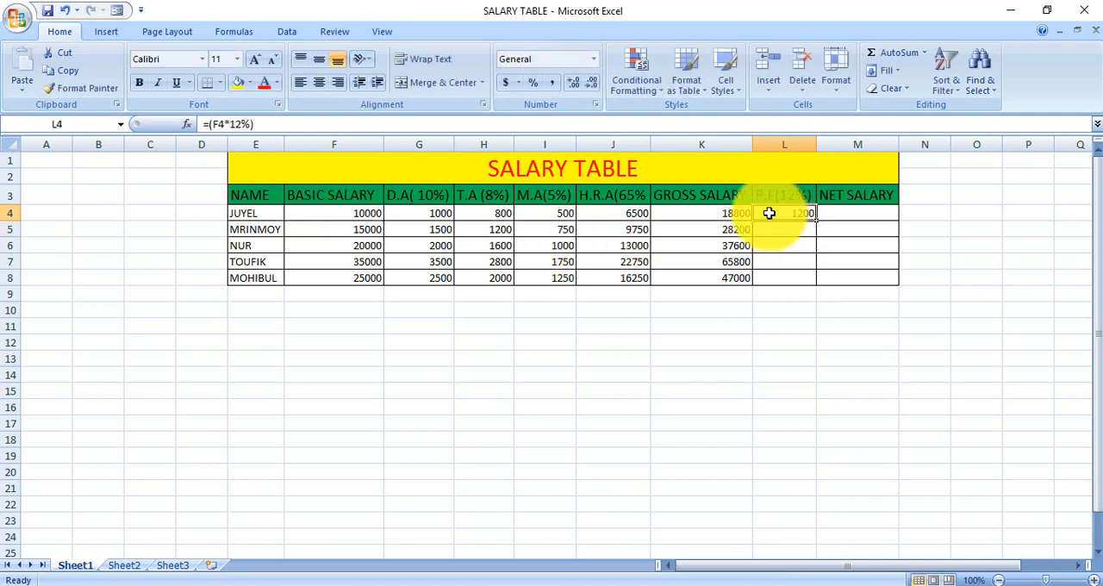
{"action": "key", "text": "ctrl+c"}
{"action": "left_click_drag", "start_coordinate": [816, 222], "coordinate": [816, 279]}
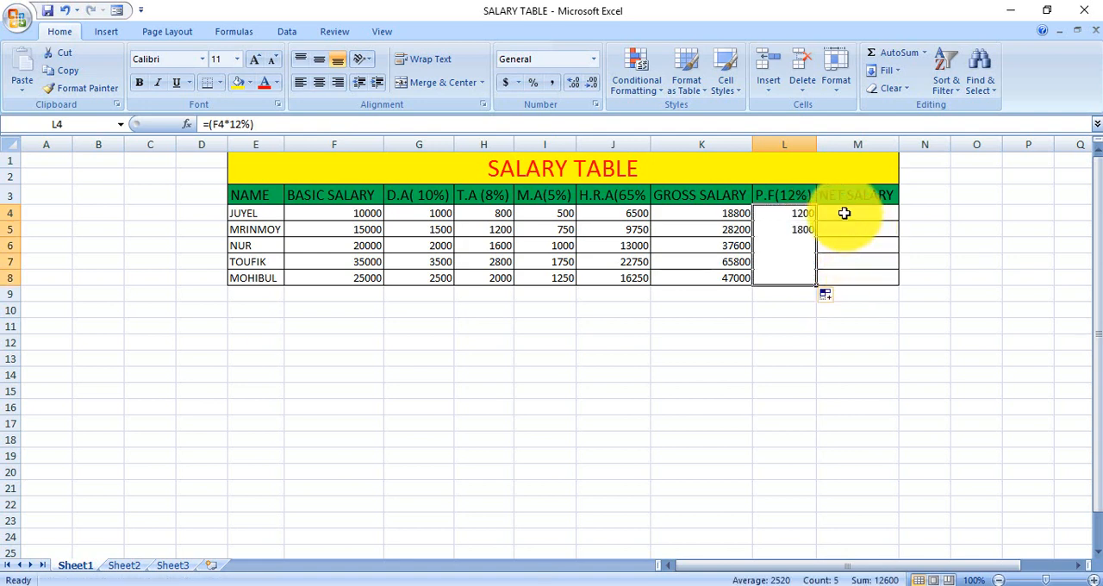
Step: Enter the net salary formula =(K4-L4) in M4, subtracting the P.F from the gross salary
{"action": "left_click", "coordinate": [845, 213]}
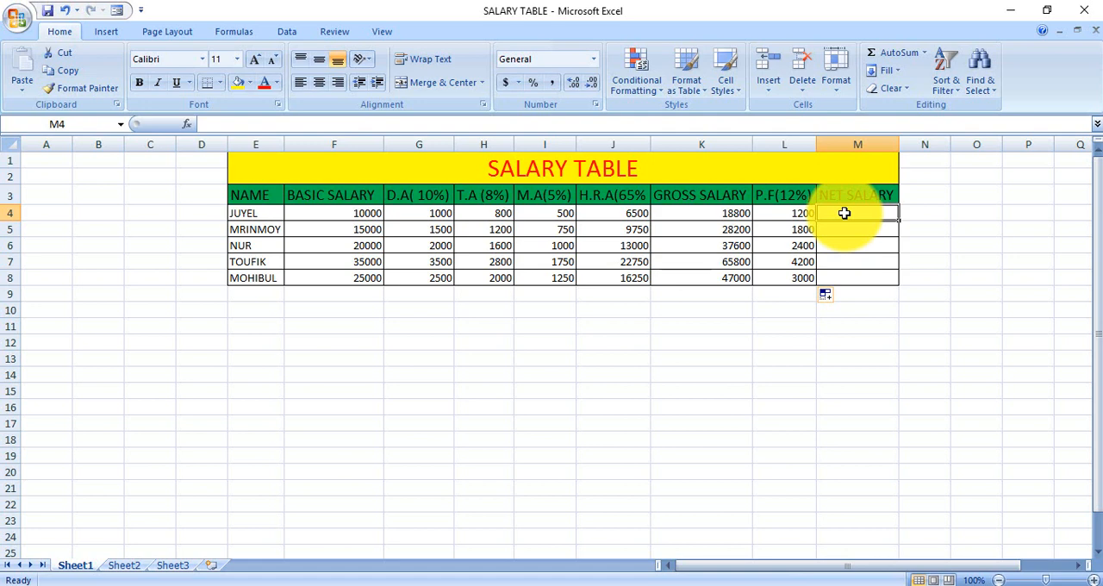
{"action": "type", "text": "=("}
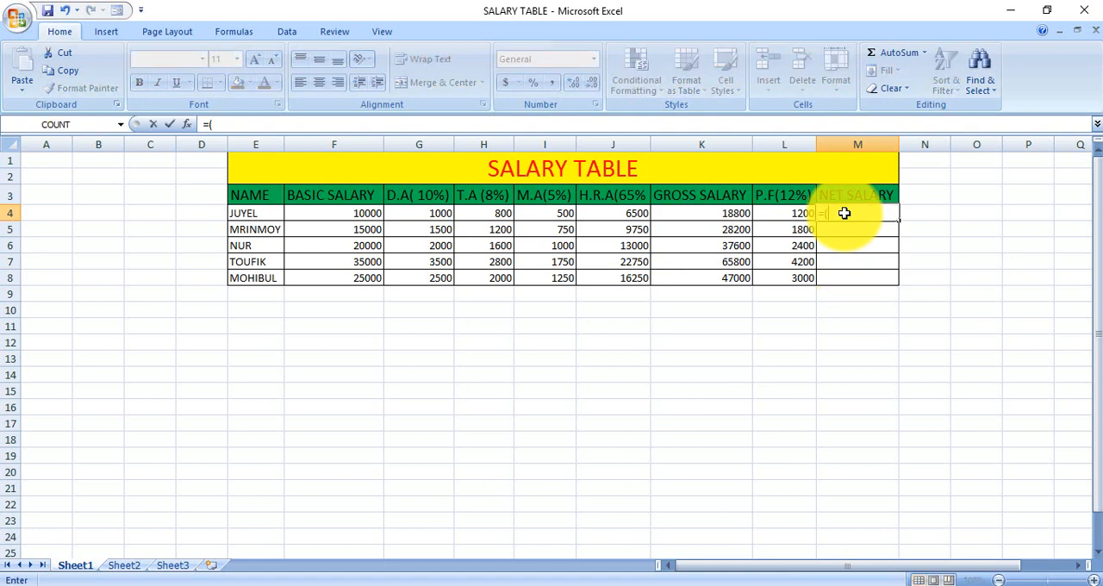
{"action": "left_click", "coordinate": [707, 221]}
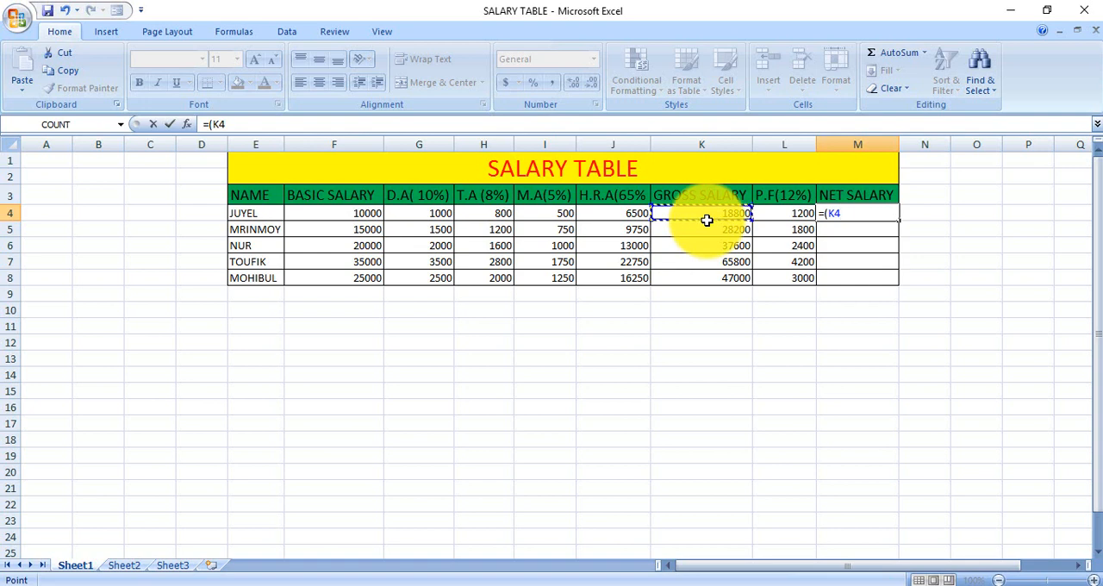
{"action": "type", "text": "-"}
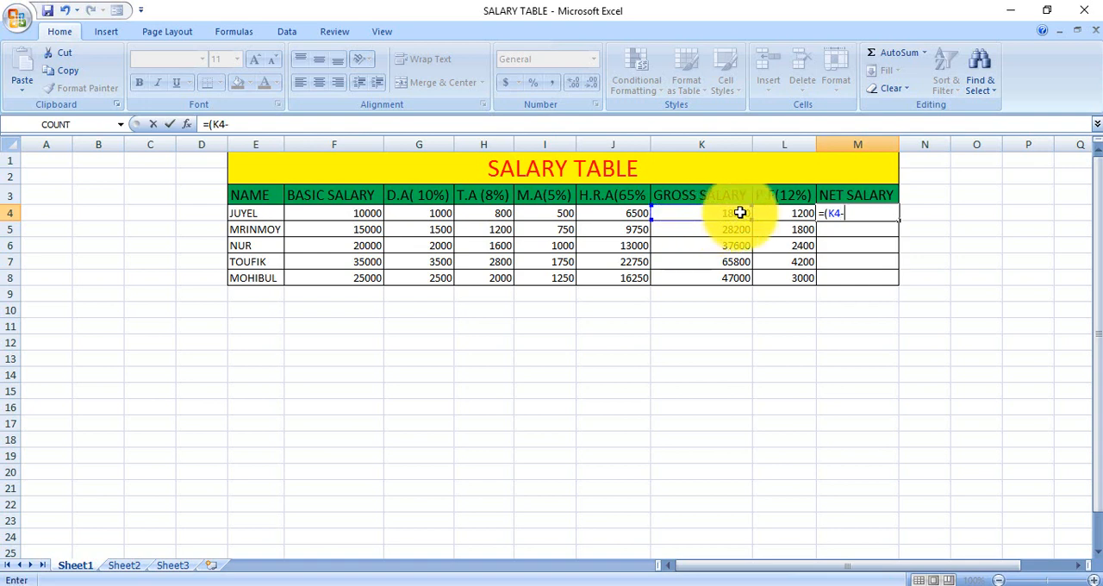
{"action": "left_click", "coordinate": [778, 213]}
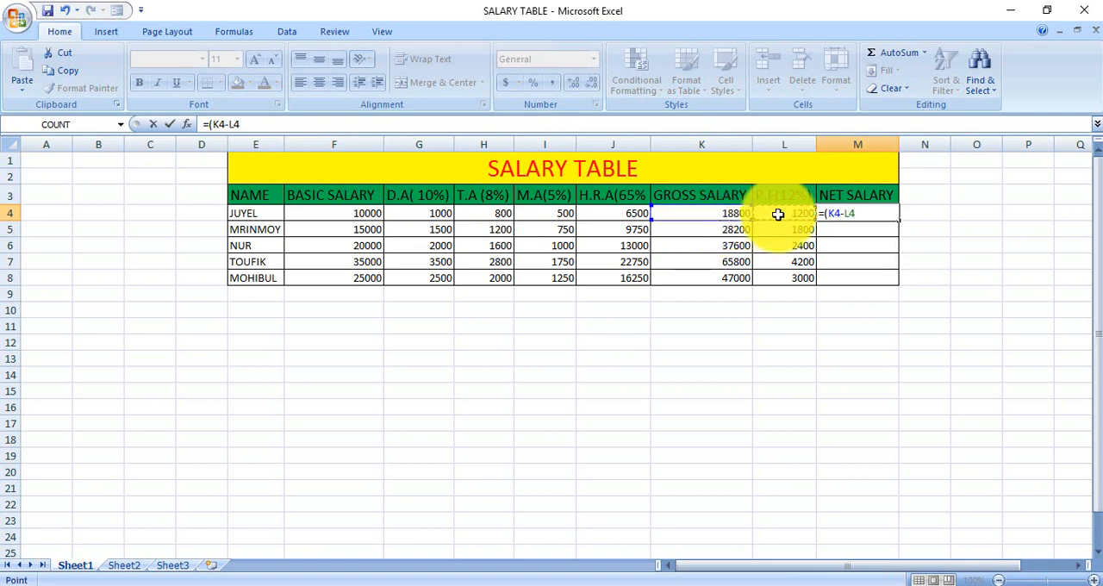
{"action": "type", "text": ")"}
{"action": "key", "text": "Return"}
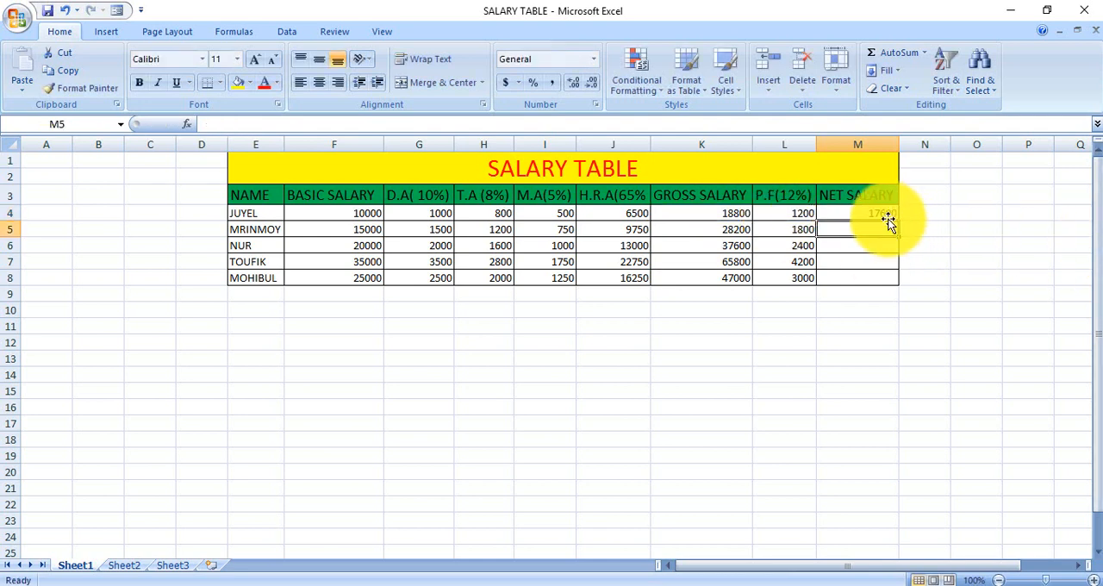
Step: Fill the net salary formula from M4 down to M8
{"action": "left_click", "coordinate": [888, 217]}
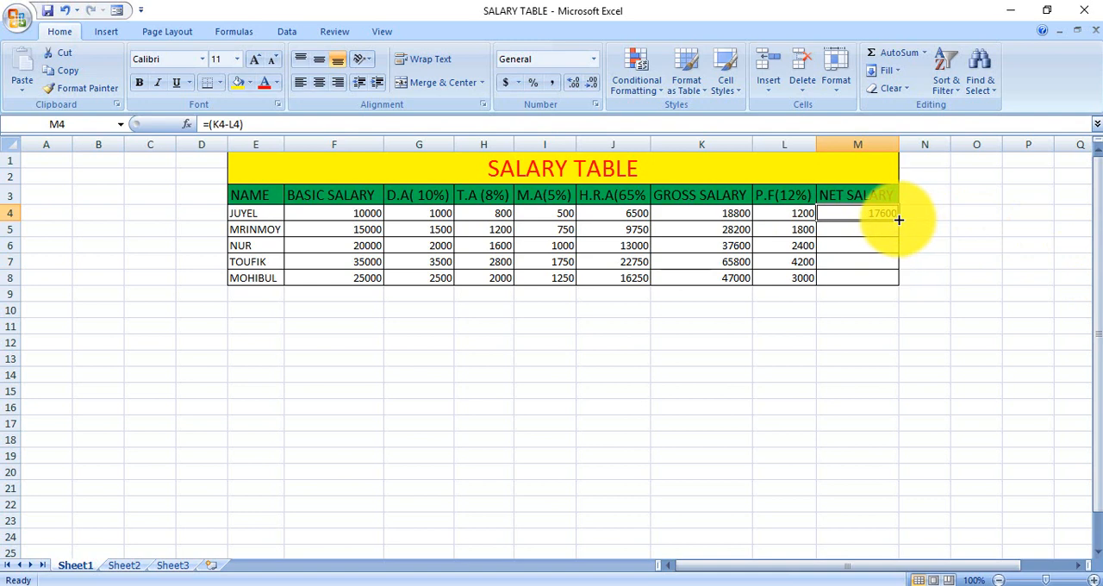
{"action": "left_click_drag", "start_coordinate": [898, 219], "coordinate": [901, 282]}
{"action": "left_click", "coordinate": [963, 298]}
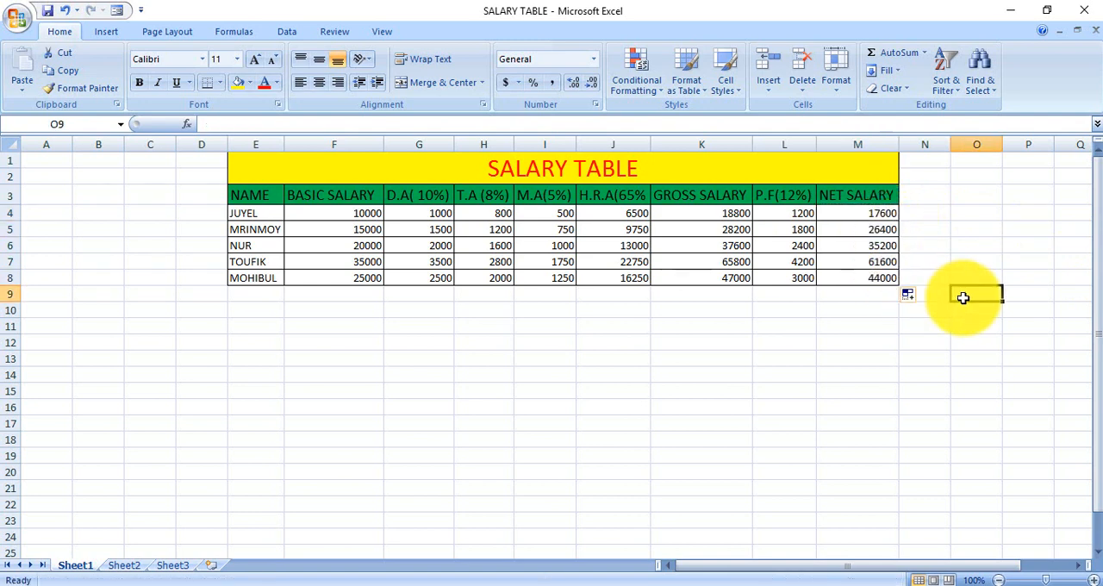
{"action": "left_click", "coordinate": [853, 326]}
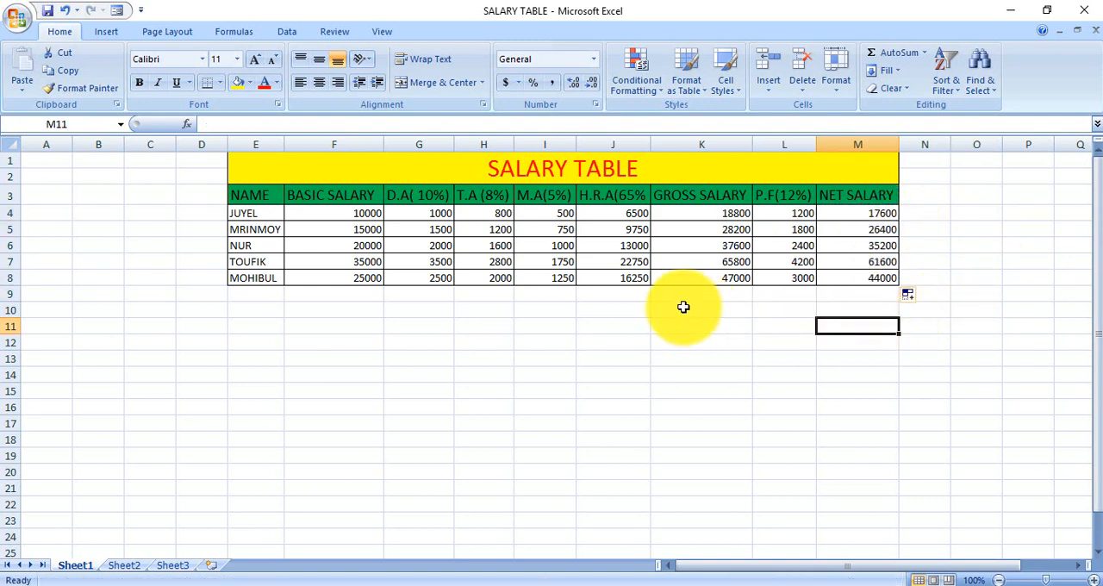